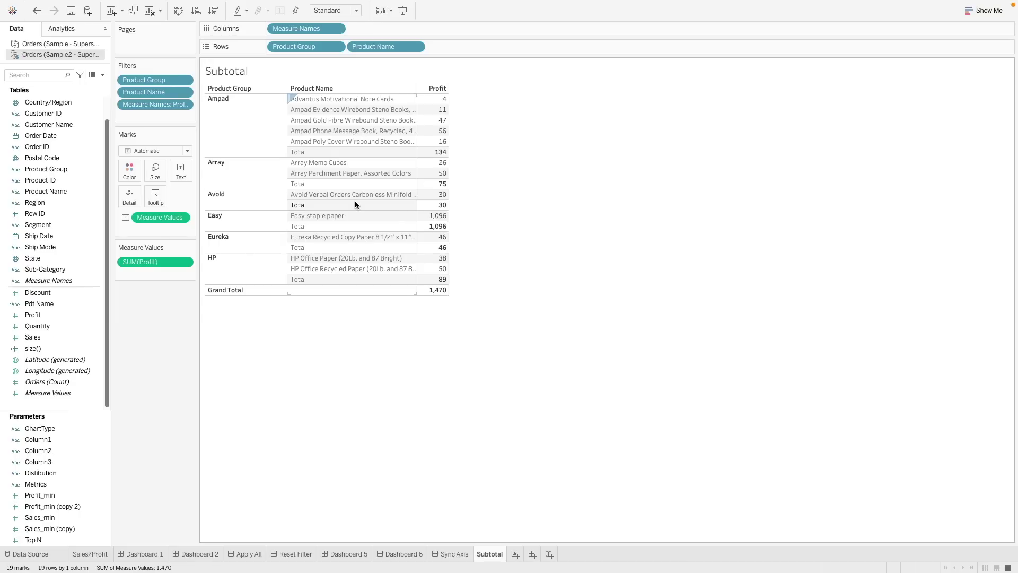
- Turn the per-brand subtotals on Product Group off, then back on
right_click(407, 50)
click(317, 47)
right_click(315, 47)
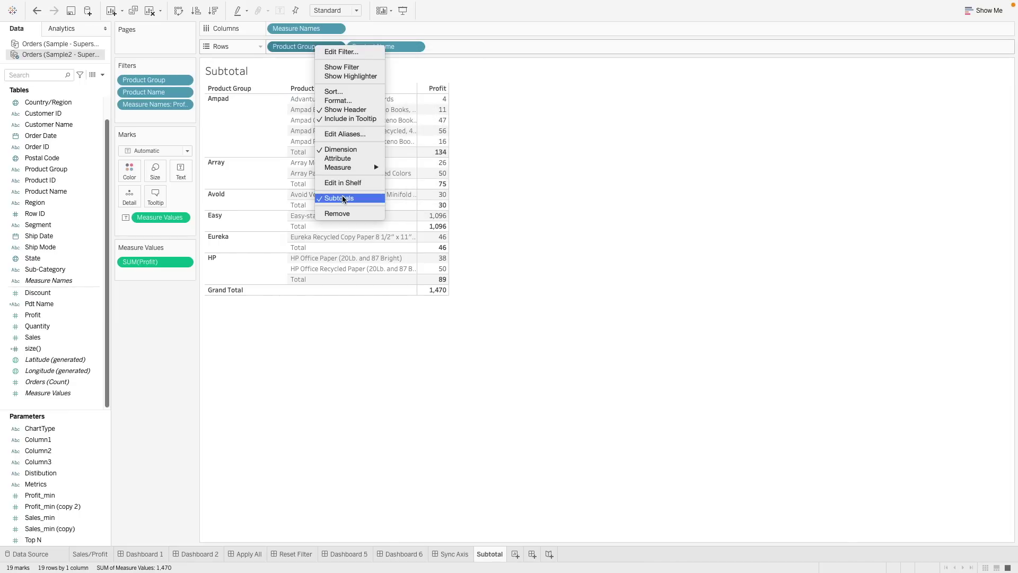
click(345, 198)
right_click(295, 47)
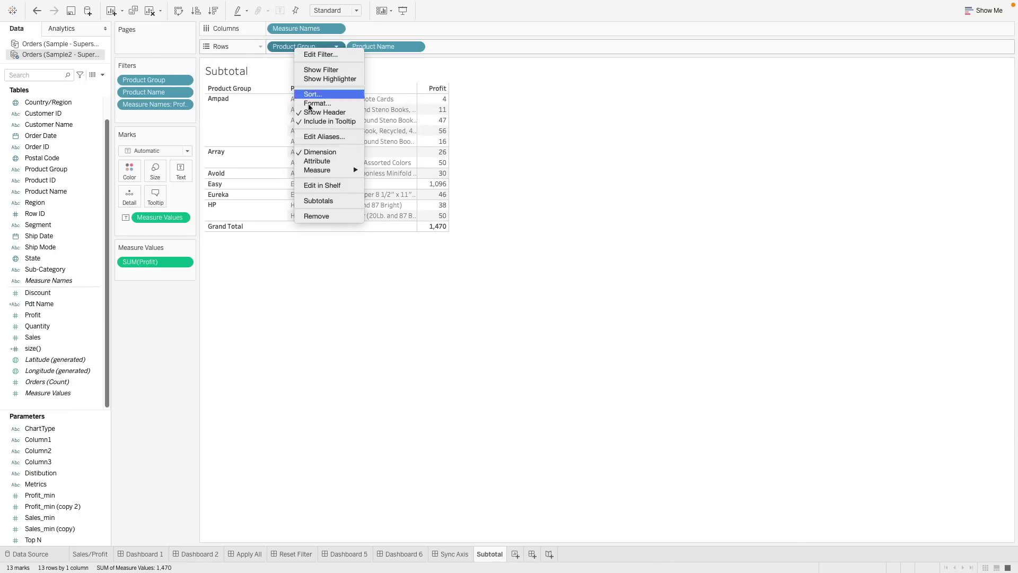
click(322, 198)
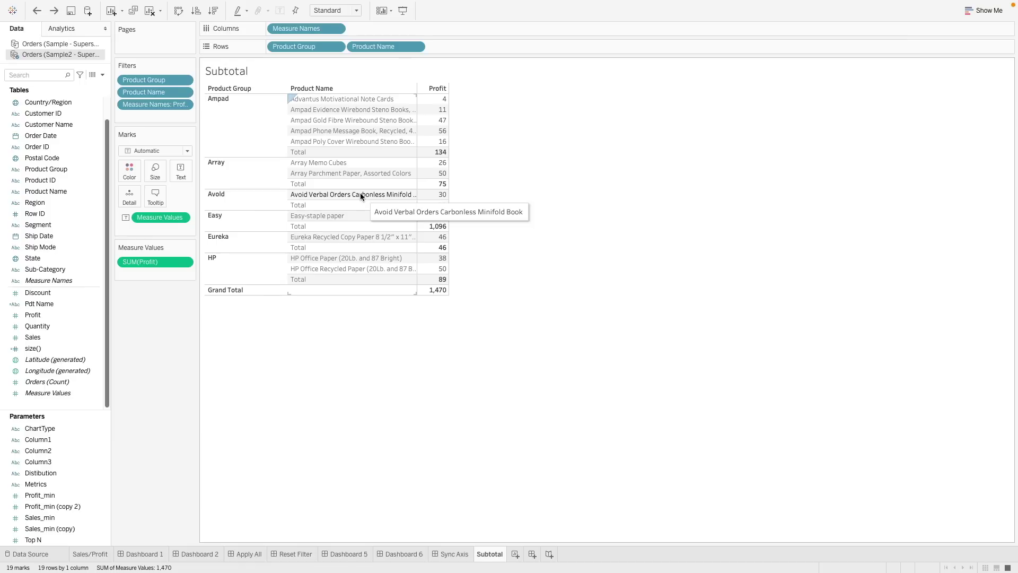
- Hide the lone product rows under Avold, Easy (Easy-staple paper) and Eureka
right_click(300, 196)
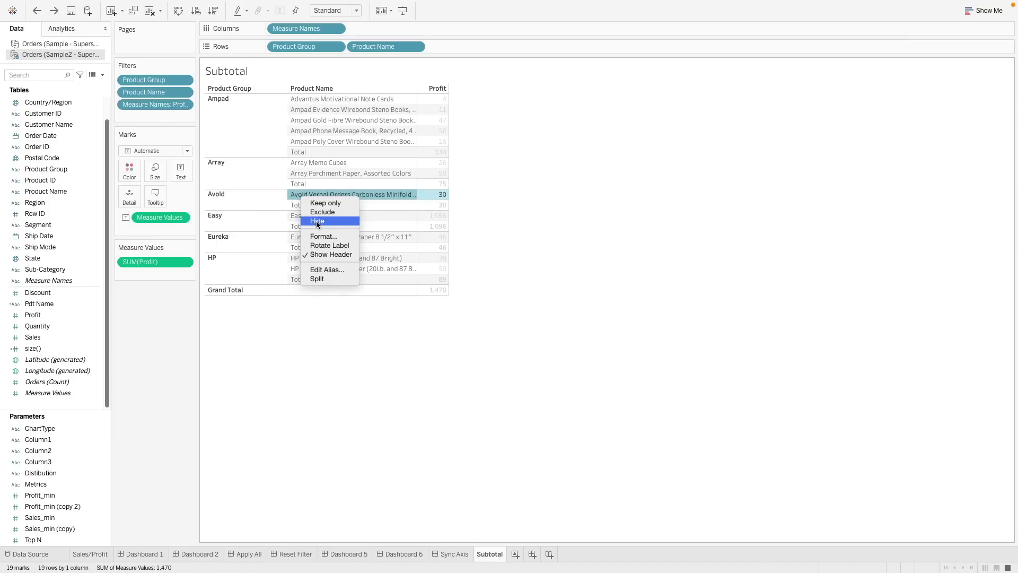
click(317, 222)
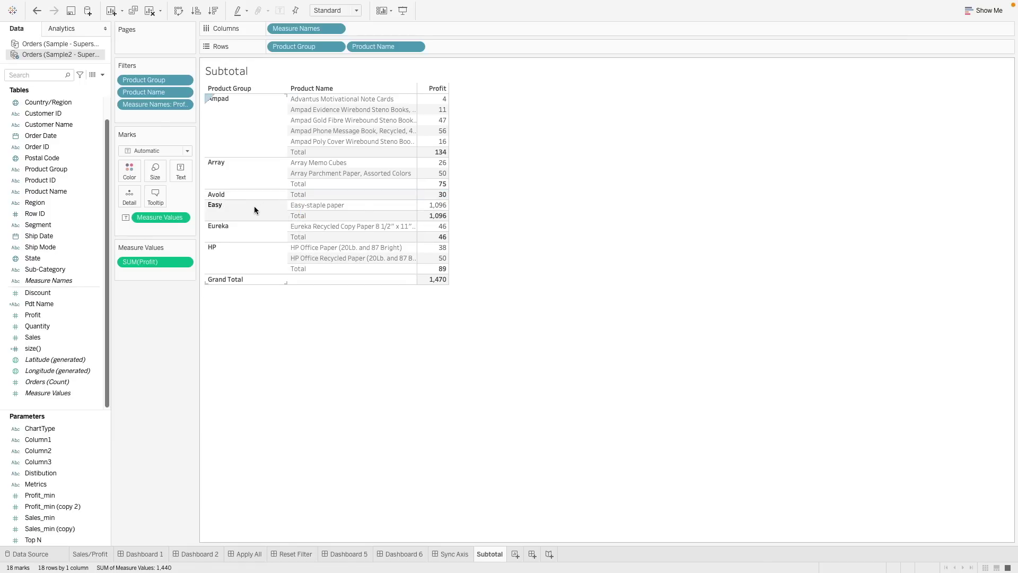
right_click(301, 206)
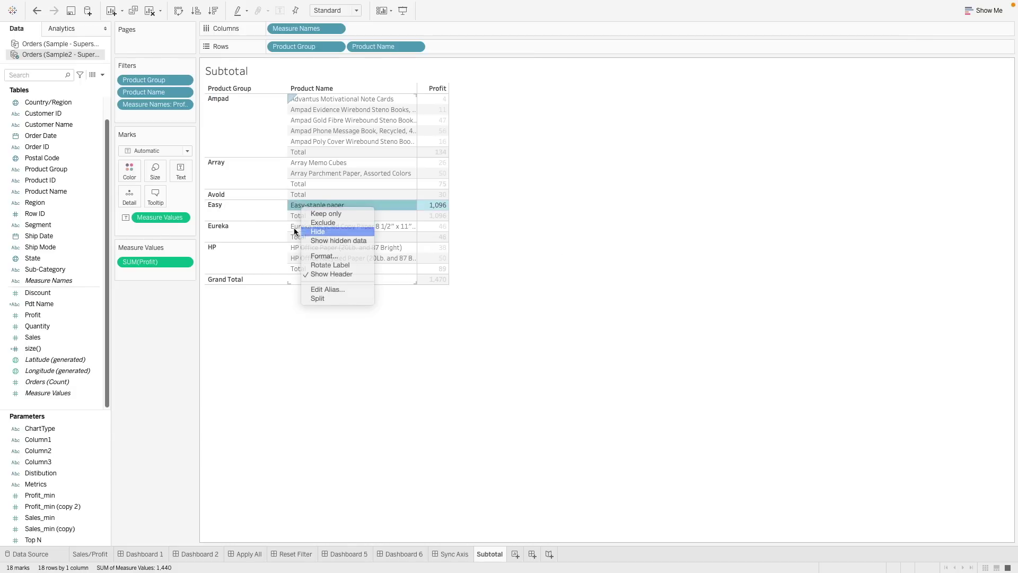
click(295, 229)
right_click(296, 215)
click(297, 237)
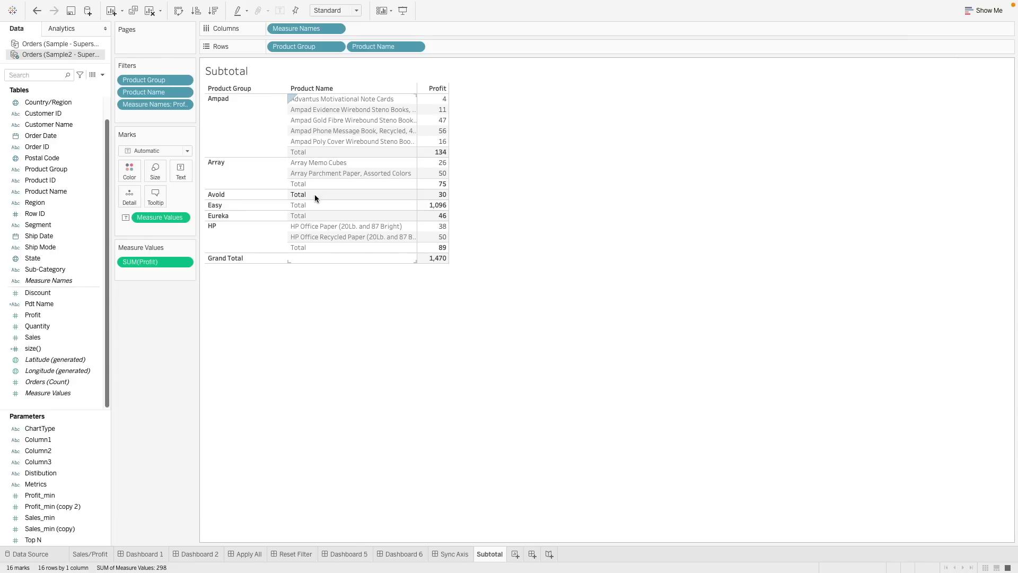
- Undo to restore the size() column, then clear the Avold Total selection
key(ctrl+z)
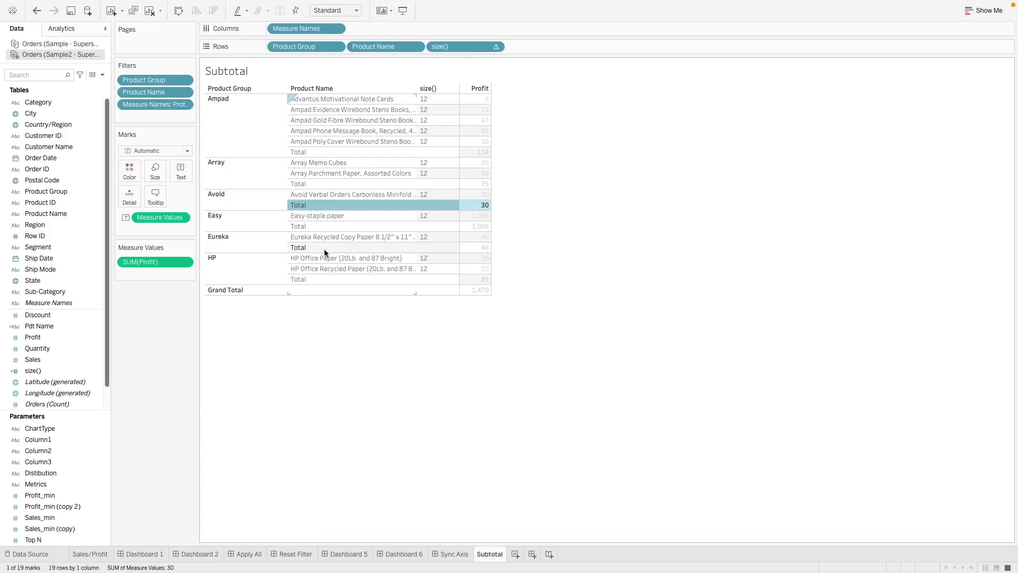
click(439, 338)
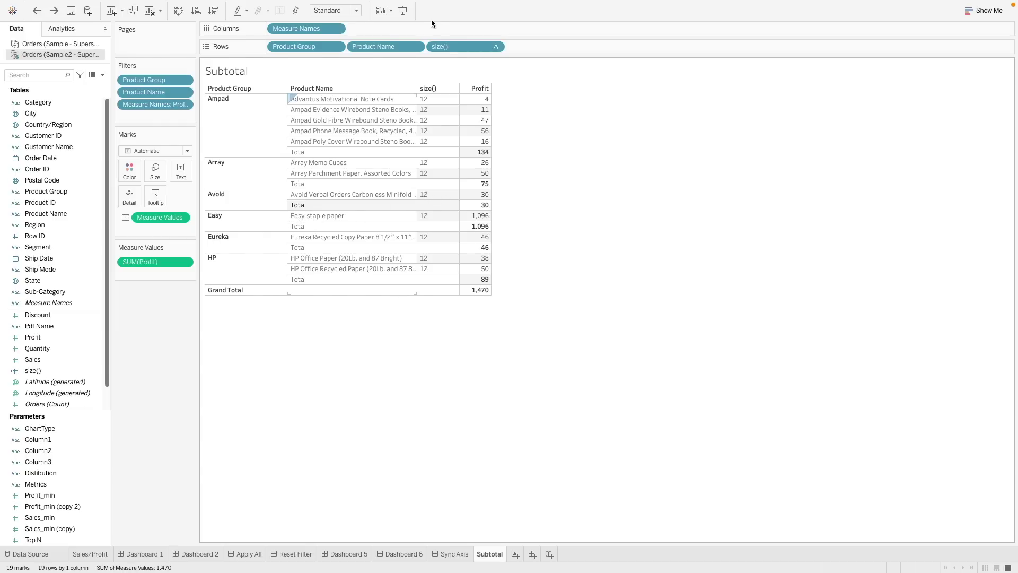
- Set size() to compute using Product Name so it restarts for each brand
right_click(465, 48)
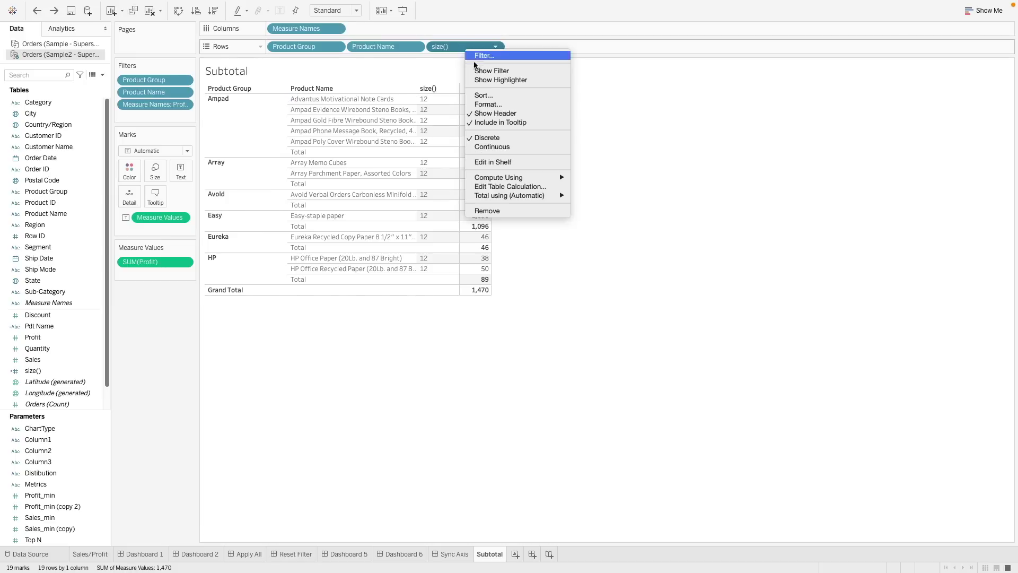
mouse_move(559, 178)
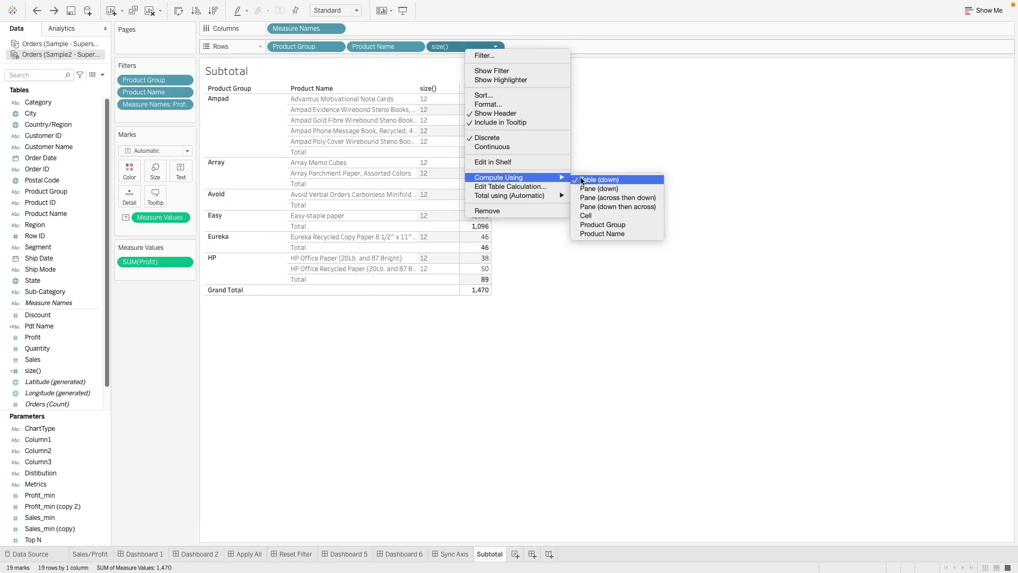
click(652, 232)
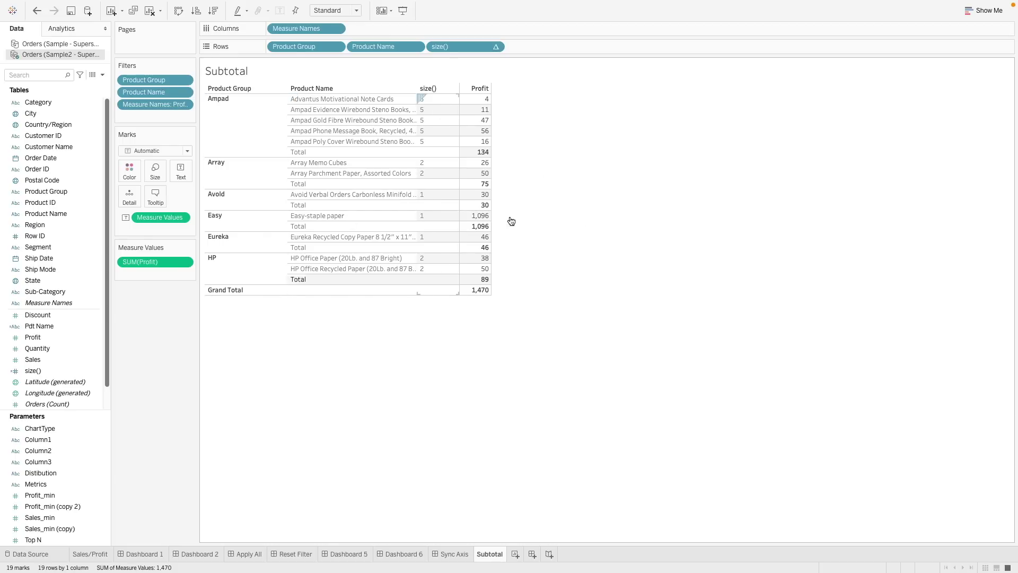
mouse_move(484, 99)
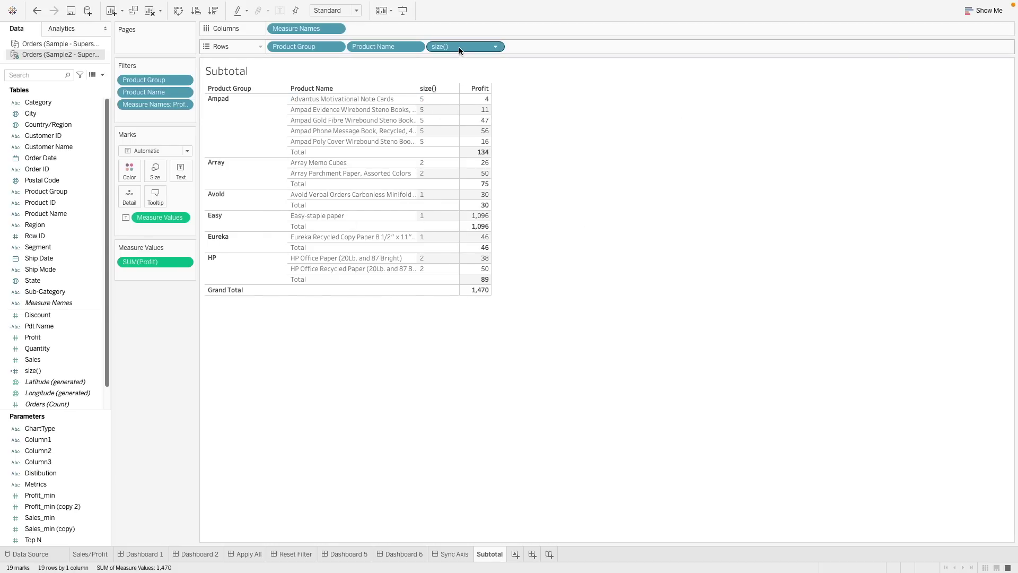
mouse_move(459, 47)
- Remove size() from Rows and review the Pdt Name calculation in the editor
drag(463, 50, 37, 284)
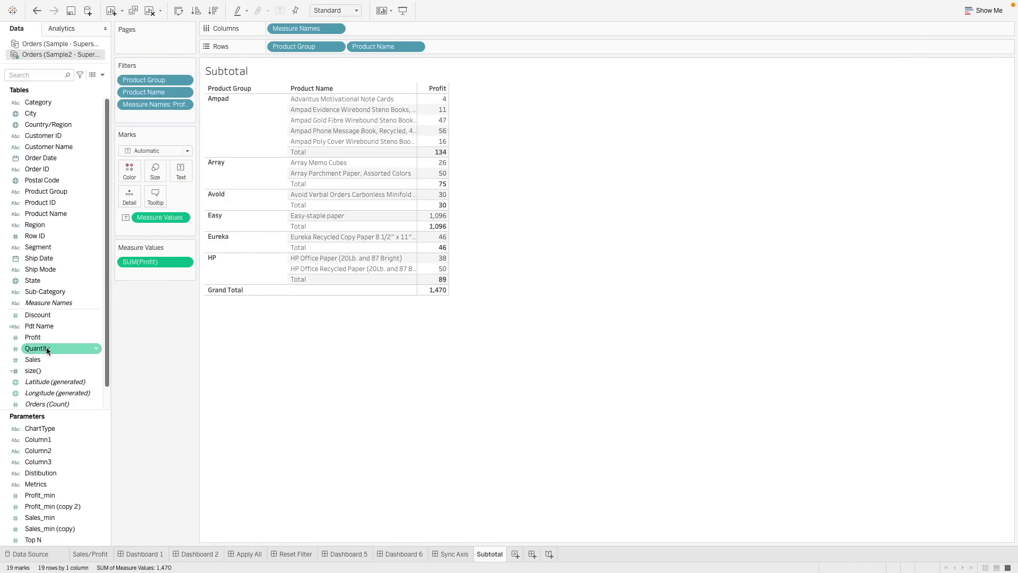
right_click(47, 326)
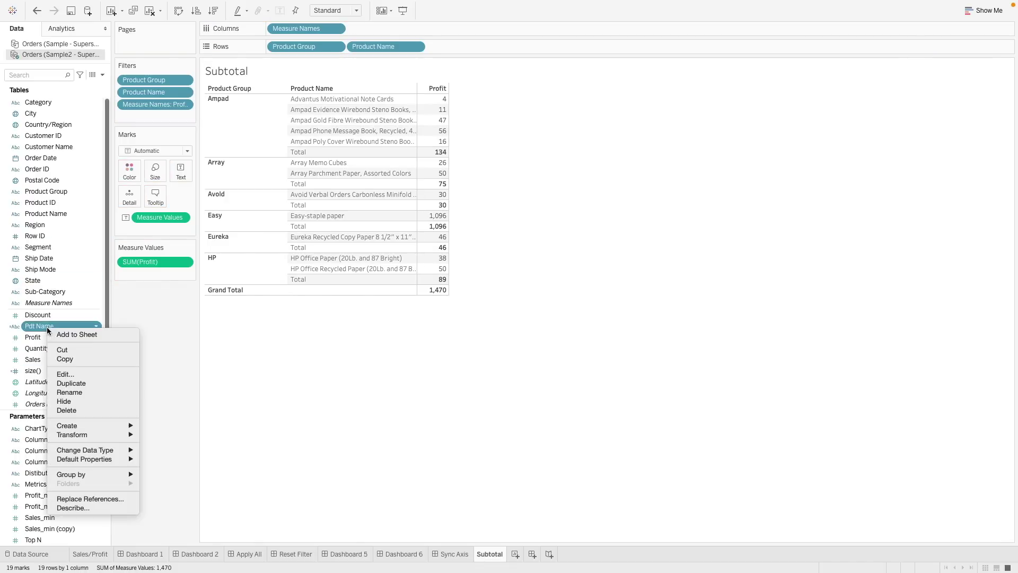
click(69, 374)
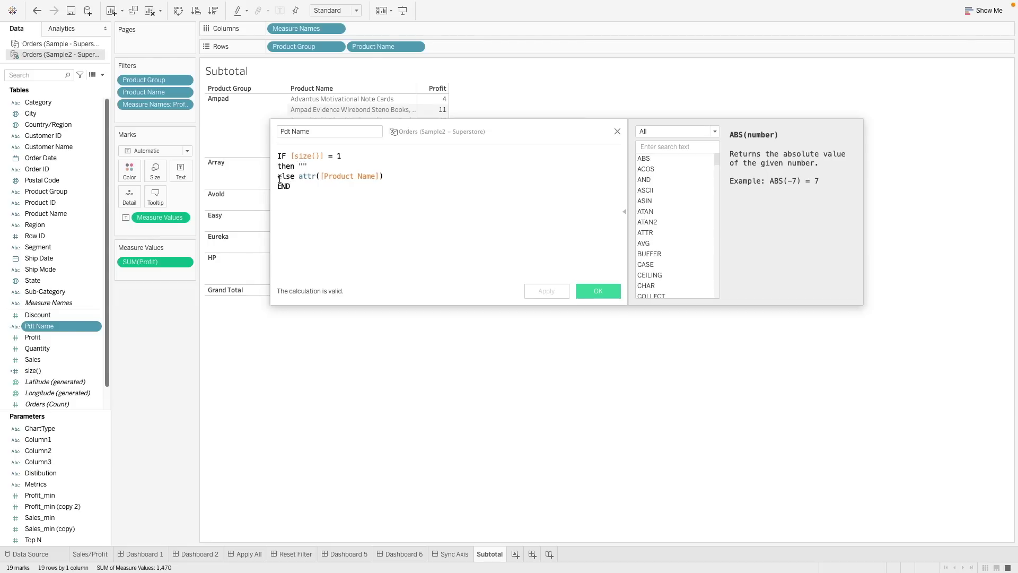
click(618, 131)
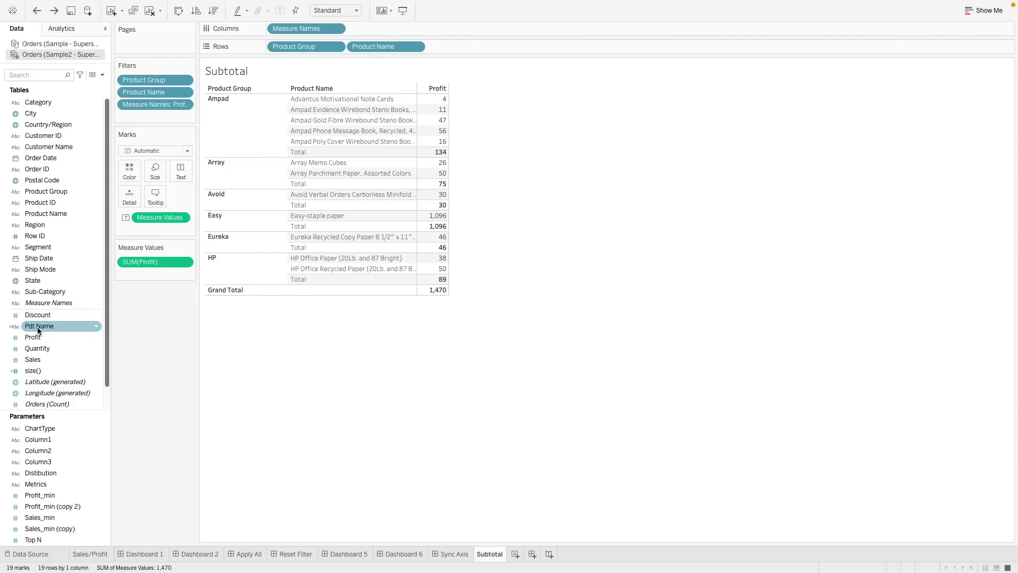
- Add Pdt Name to Rows after Product Name and hide the Product Name header
drag(37, 327, 449, 48)
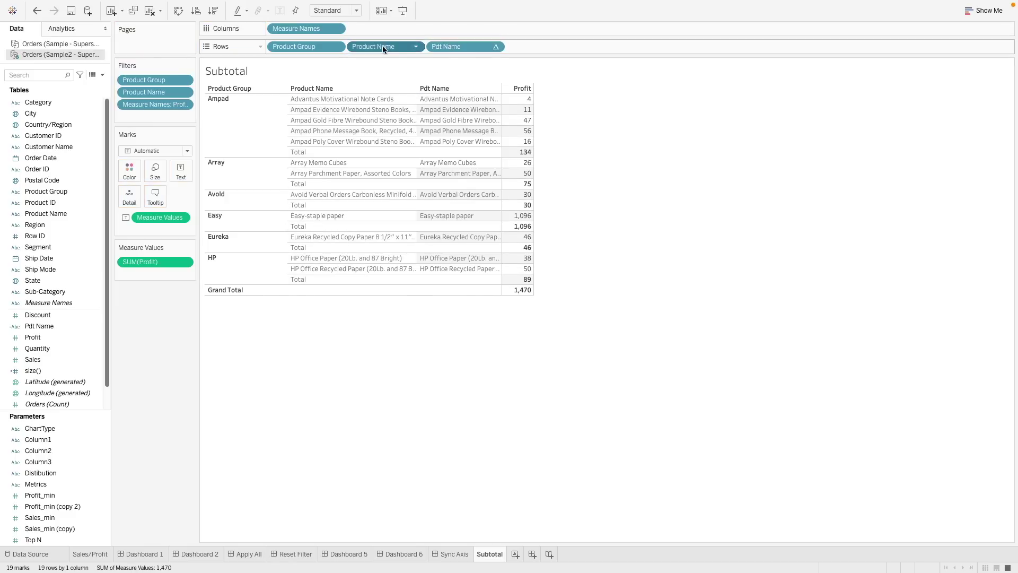
click(416, 47)
click(413, 111)
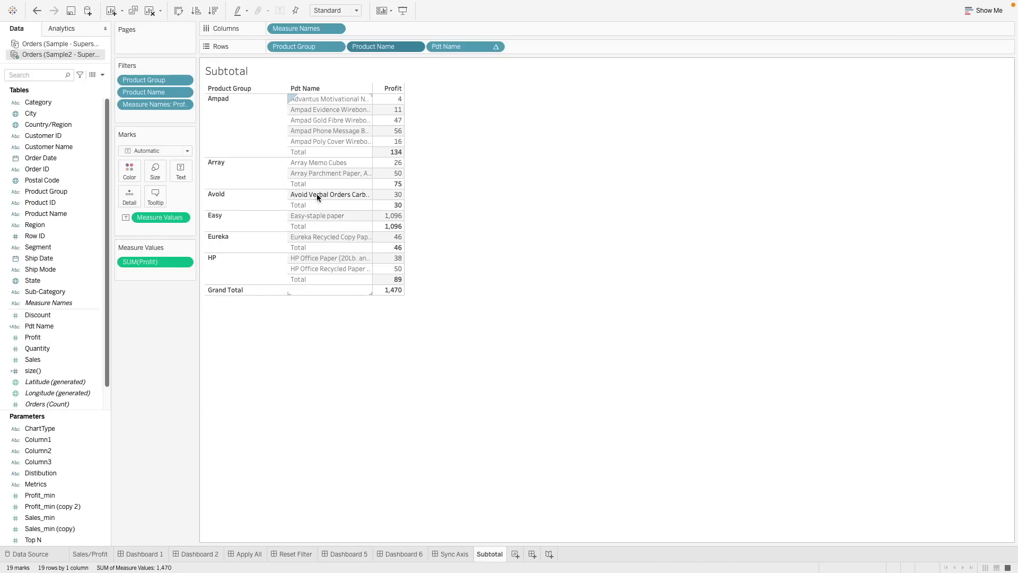
- Set Pdt Name to compute using Product Name, then undo the last change
right_click(441, 48)
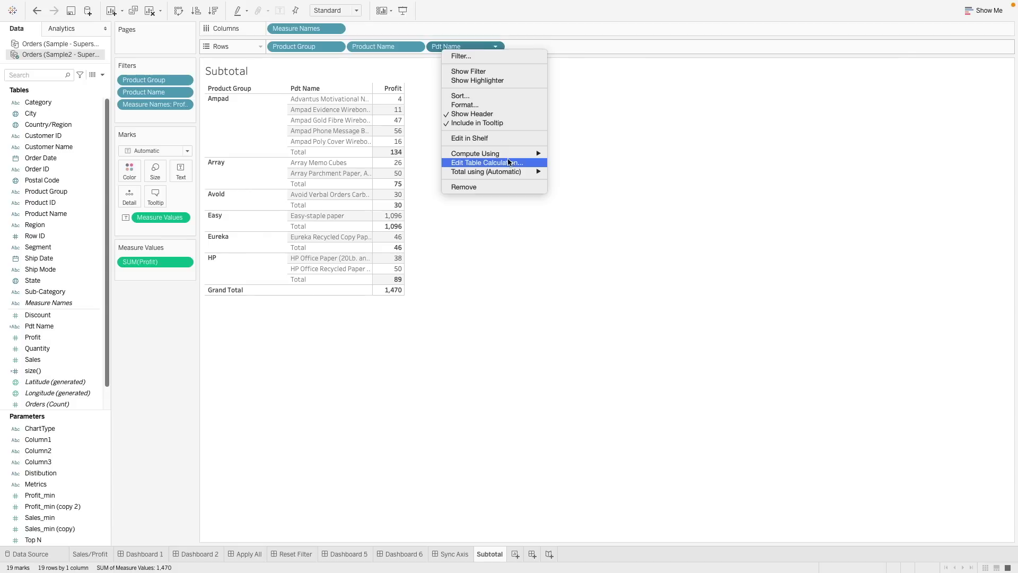
mouse_move(537, 158)
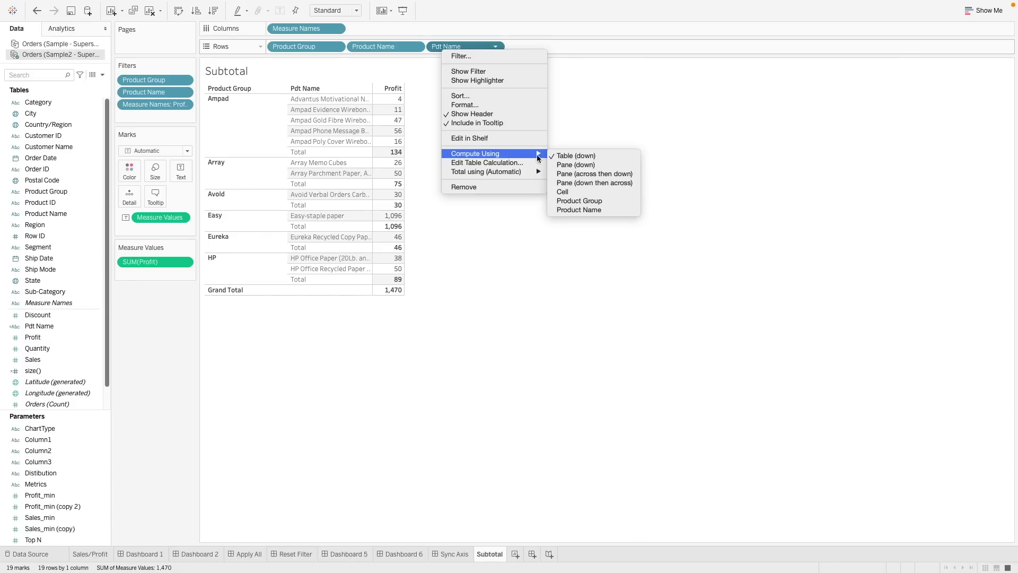
click(593, 209)
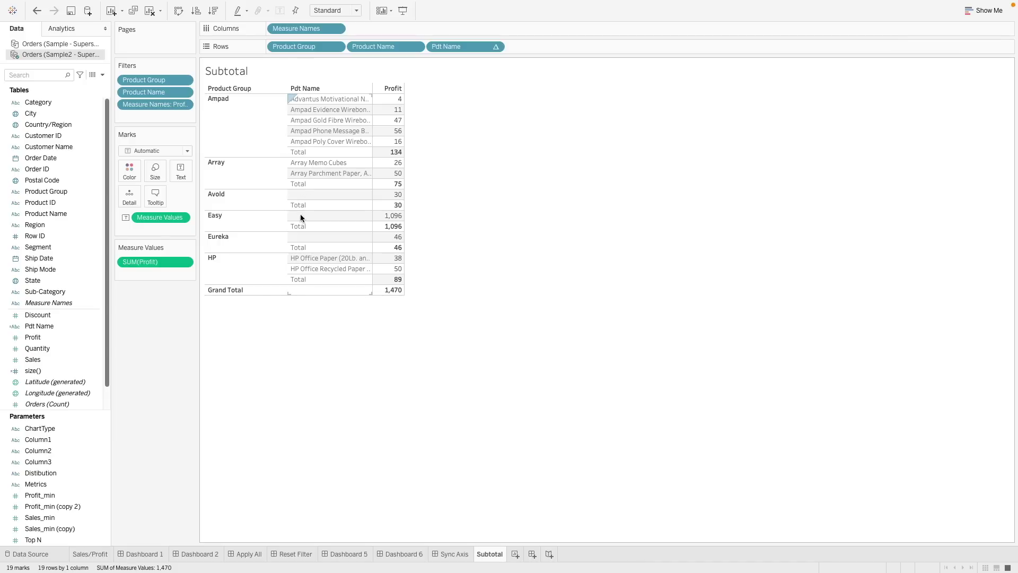
key(ctrl+z)
- Hide the blank product rows, leaving Avold 30, Easy 1,096 and Eureka 46 totals
right_click(314, 197)
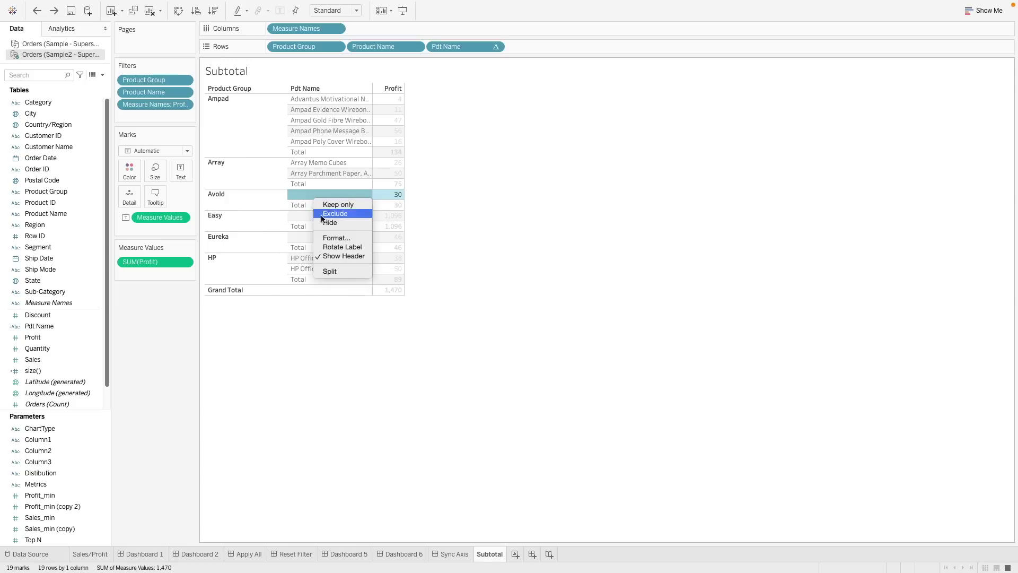
click(326, 220)
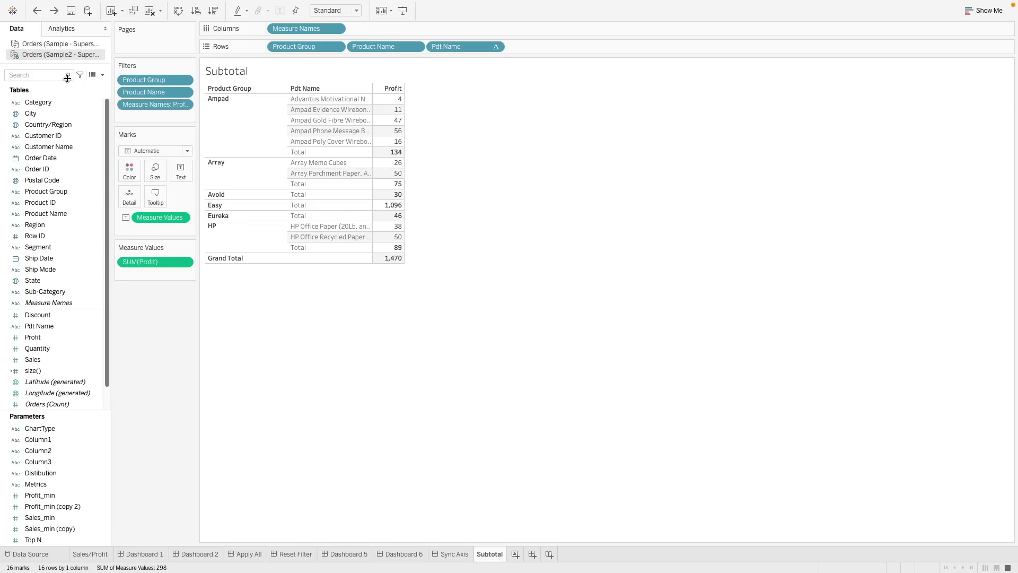
- Repoint the data source to Sample2-Superstore.xlsx and go back to the Subtotal sheet
right_click(67, 56)
click(79, 62)
double_click(610, 154)
click(488, 555)
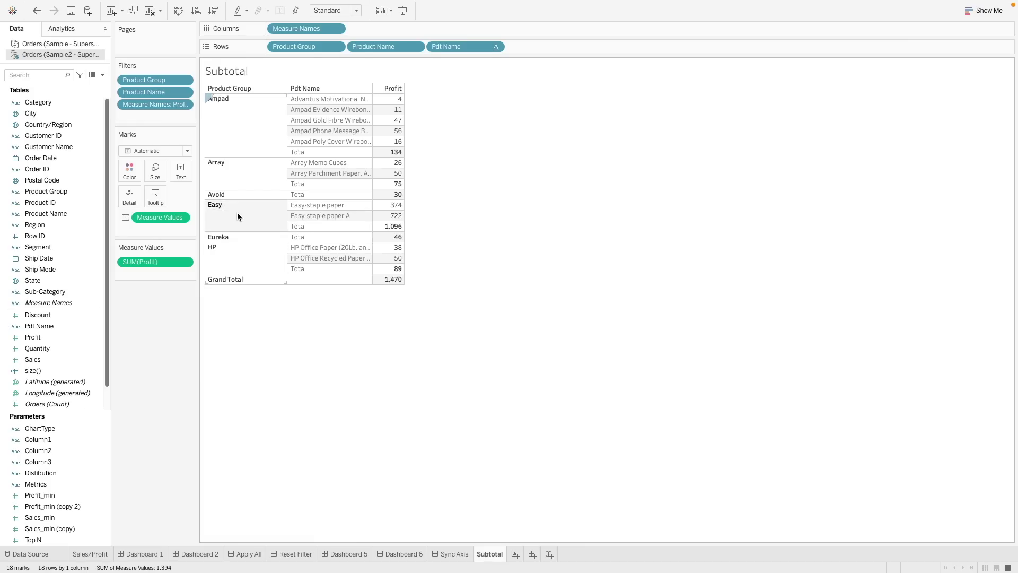